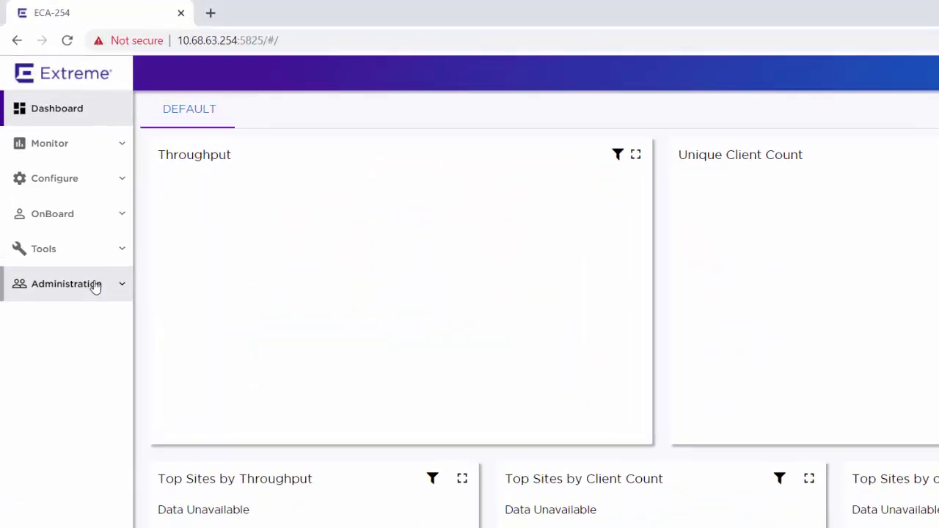
# Step: Generate a new API key for the Defender-User account and download its JSON key file
pyautogui.click(91, 269)
pyautogui.click(98, 415)
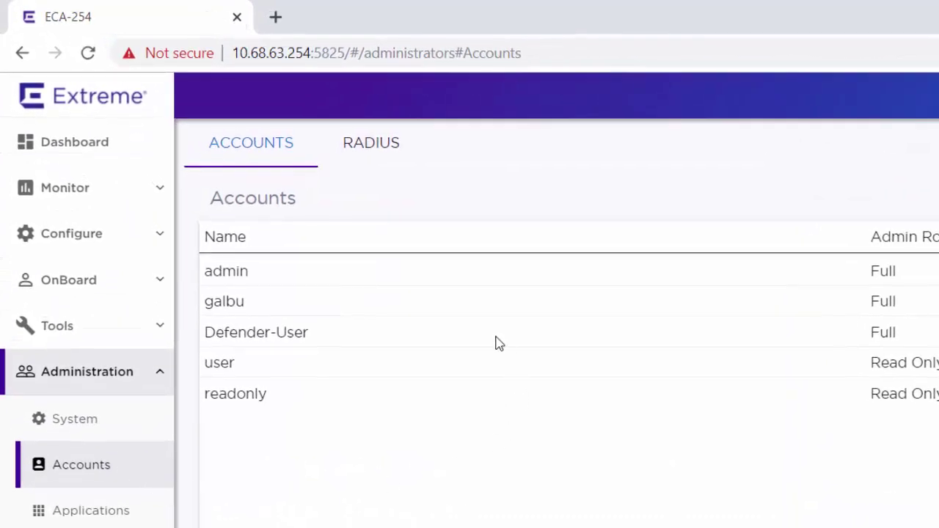
pyautogui.click(497, 342)
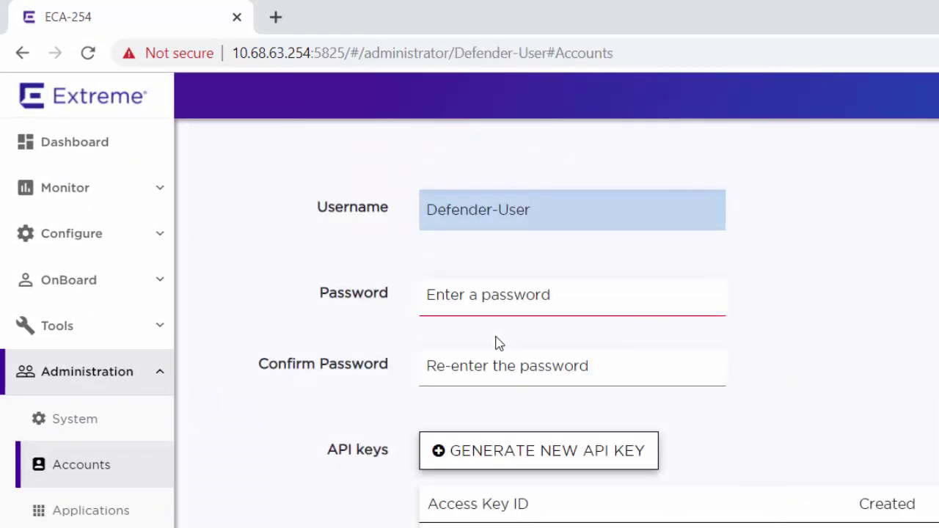
pyautogui.click(649, 459)
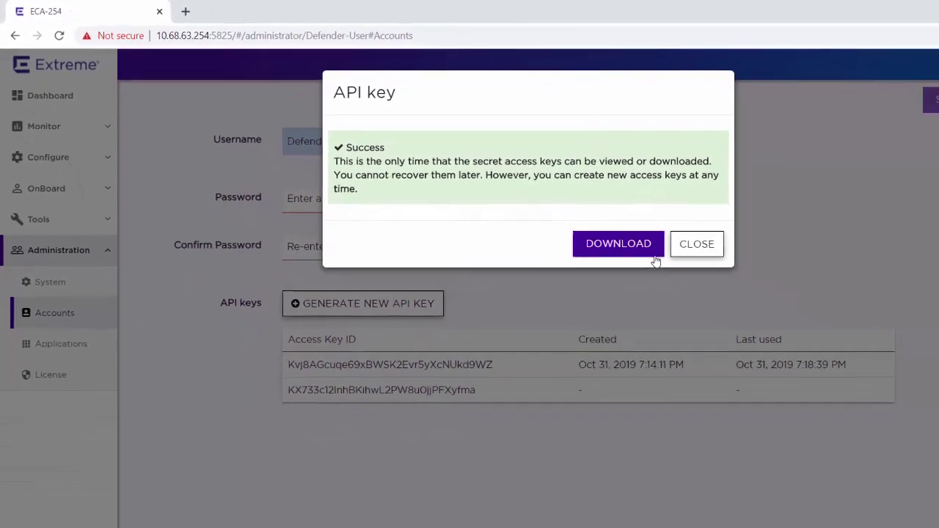
pyautogui.click(608, 238)
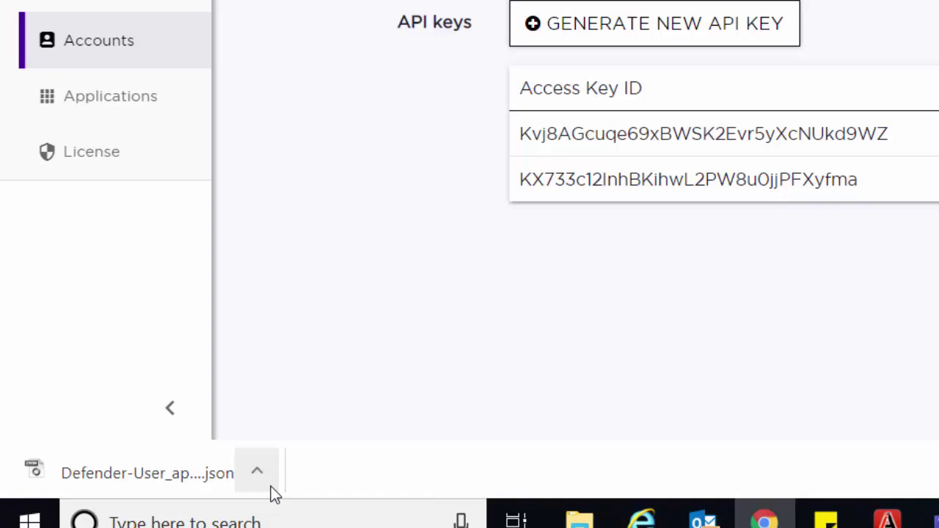
# Step: Show the Applications list under Administration, with Extreme Defender for IoT not yet installed
pyautogui.click(123, 220)
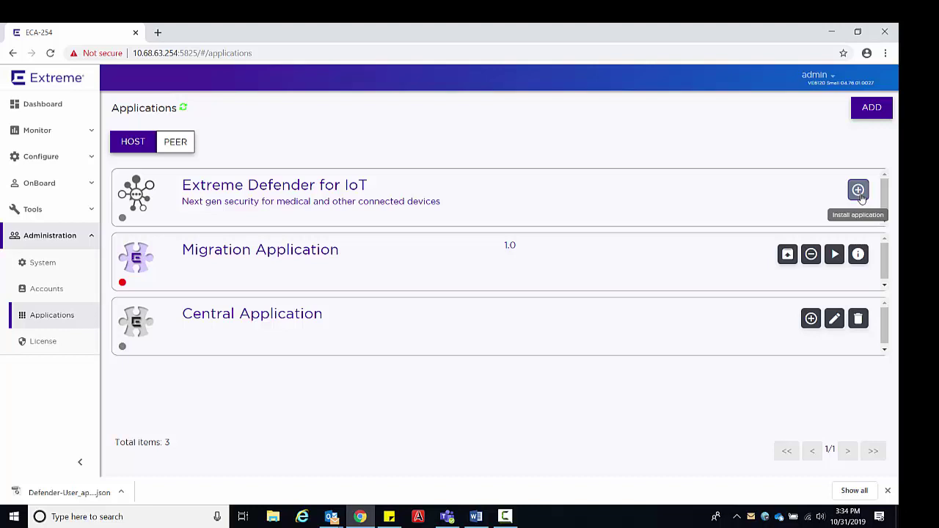
# Step: Install Extreme Defender for IoT from the uploaded defender_03.31.05.docker package
pyautogui.click(860, 194)
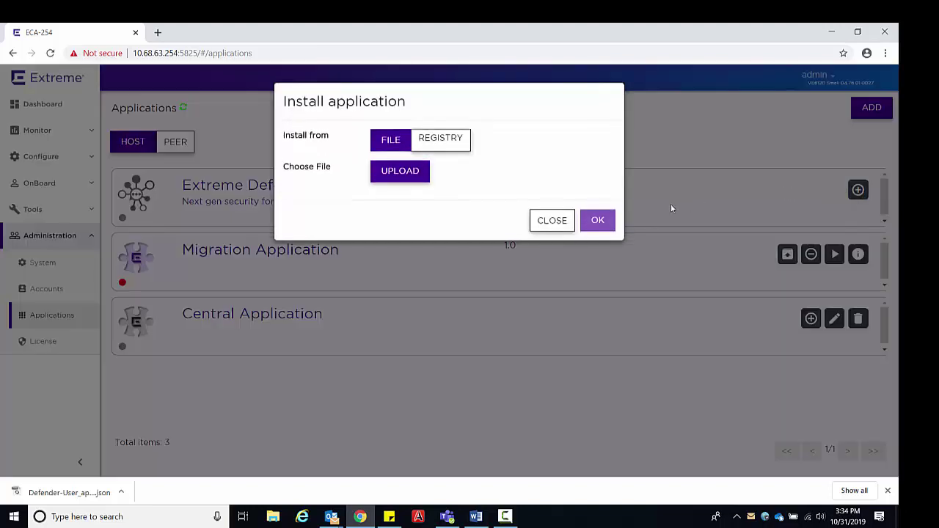
pyautogui.click(402, 181)
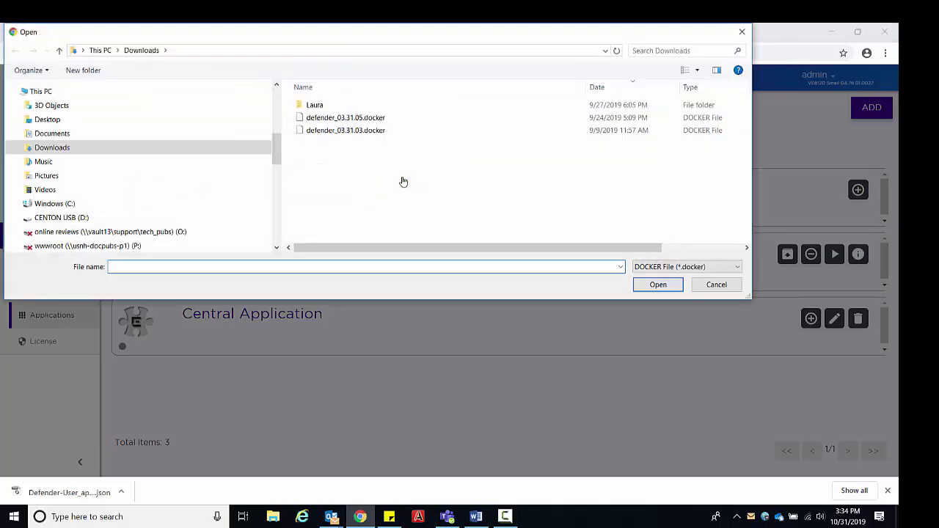
pyautogui.click(362, 119)
pyautogui.click(658, 284)
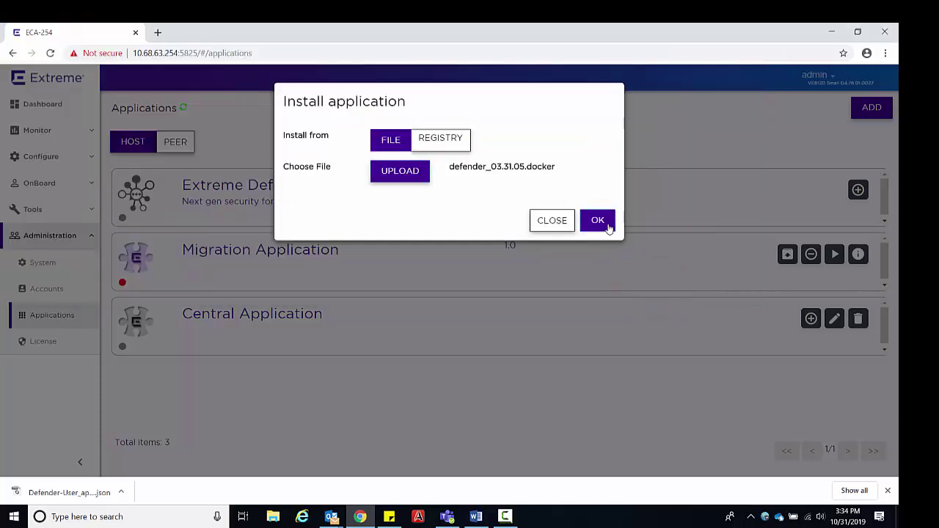
pyautogui.click(608, 222)
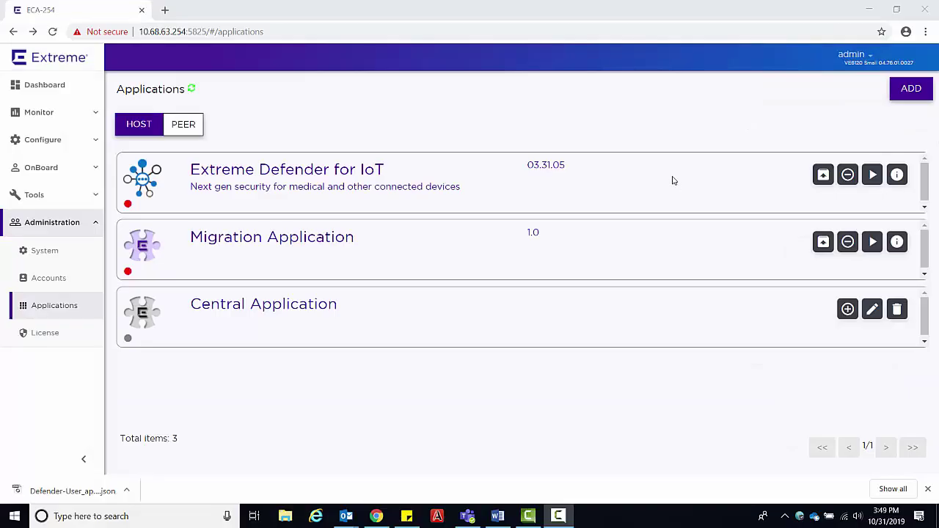
# Step: Upload the downloaded API key JSON as Defender's api-keys.json configuration file
pyautogui.click(897, 175)
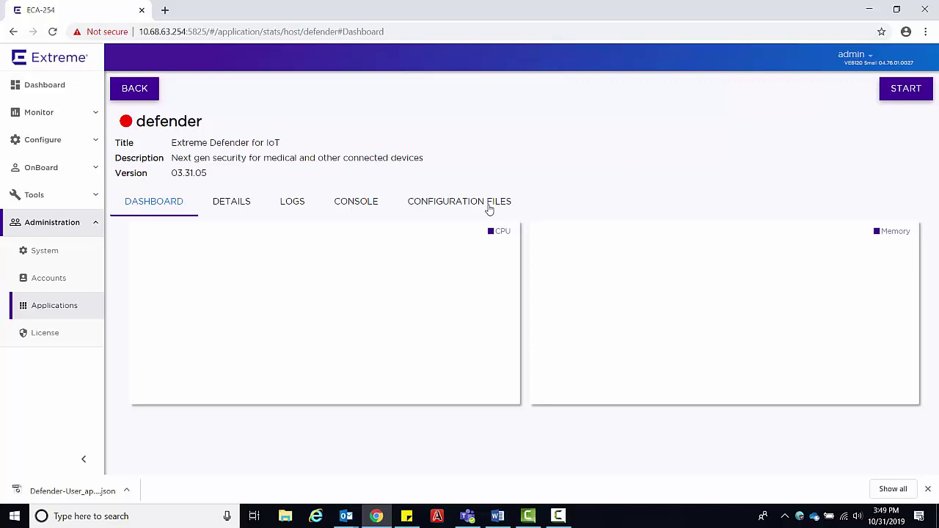
pyautogui.click(489, 209)
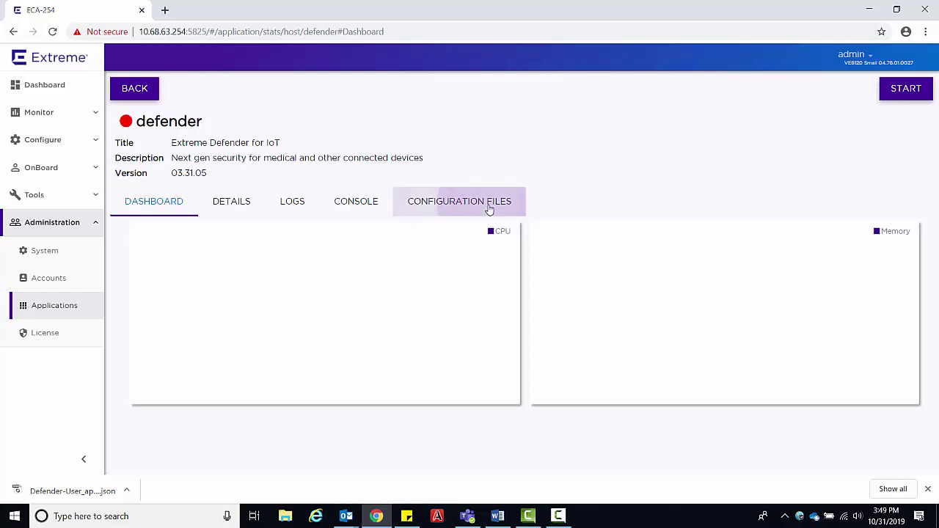
pyautogui.click(523, 232)
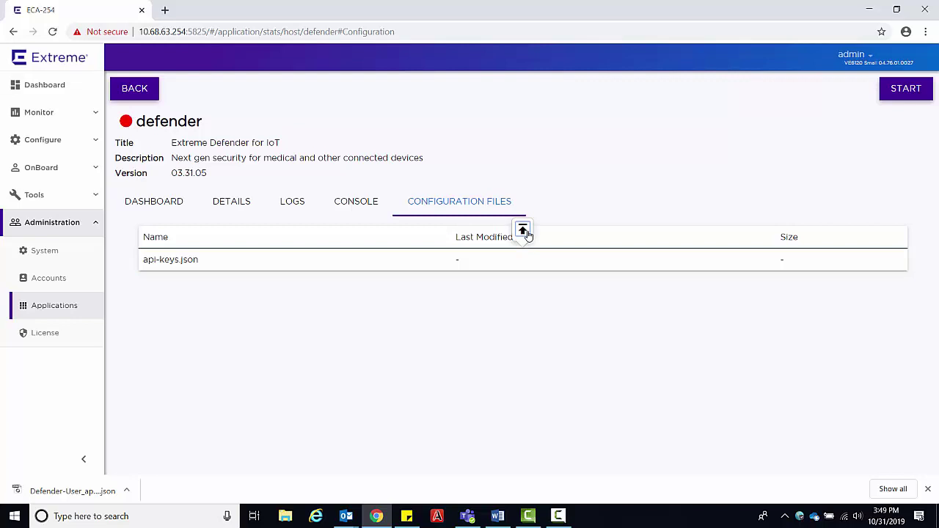
pyautogui.click(526, 233)
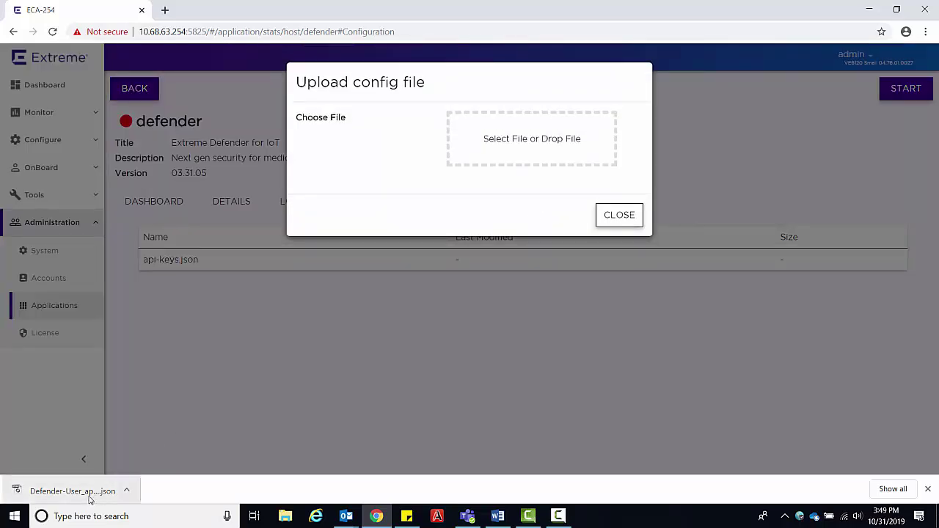
pyautogui.moveTo(90, 499); pyautogui.dragTo(511, 143)
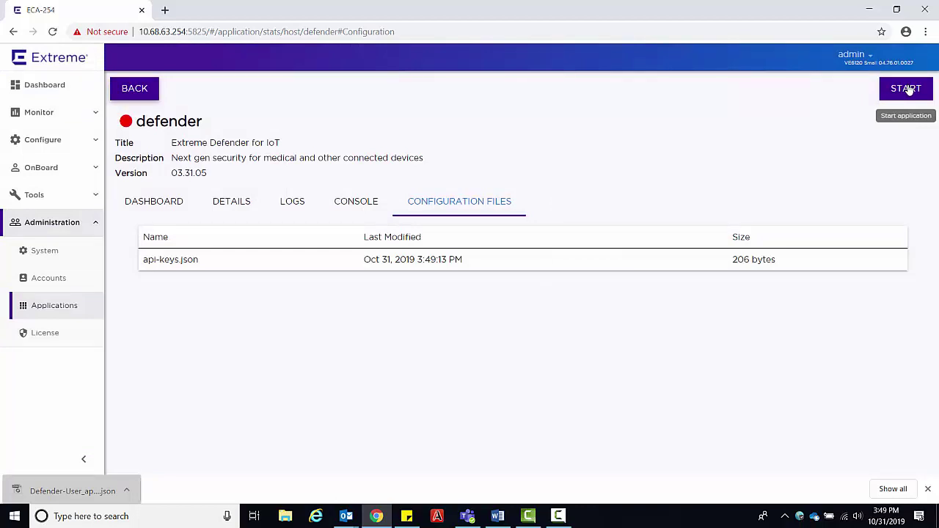
# Step: Start the Defender application and return to the applications list
pyautogui.click(907, 88)
pyautogui.click(623, 160)
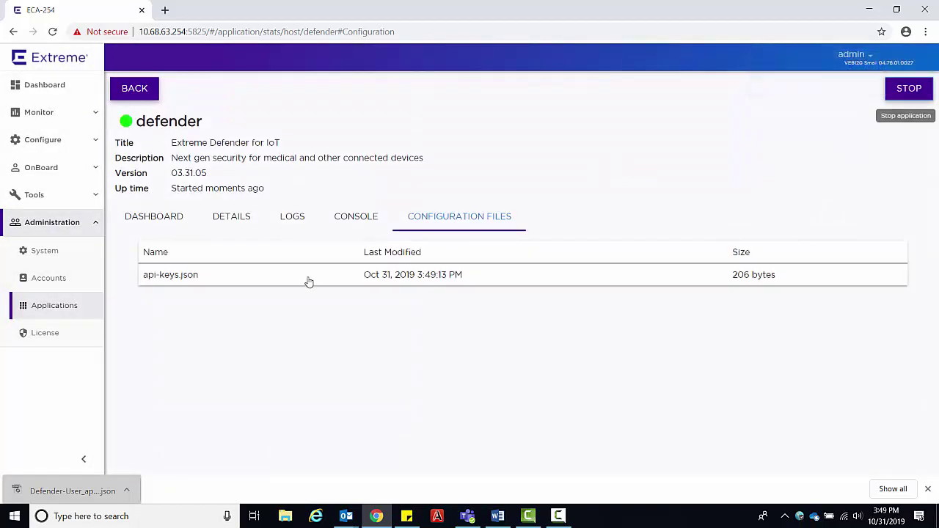
pyautogui.click(72, 314)
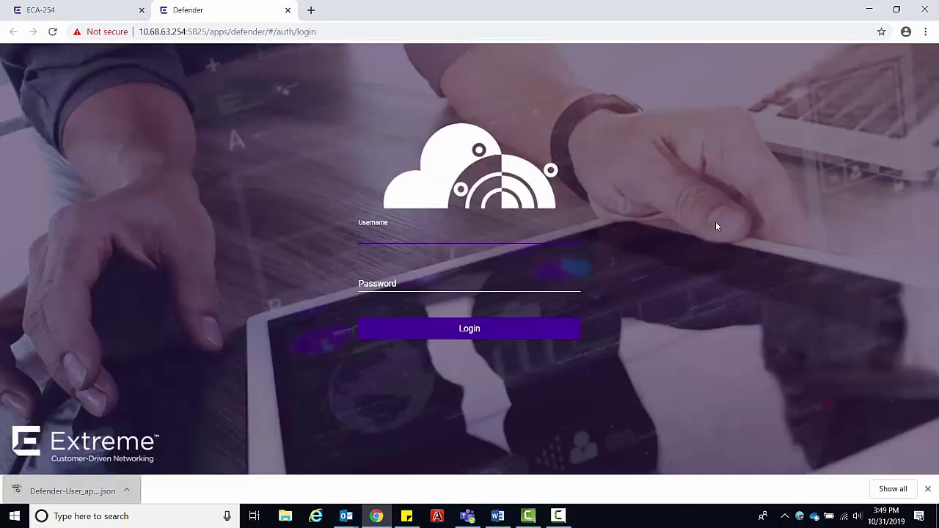
# Step: Log into Defender as user 'Defender' to reach the Welcome setup wizard
pyautogui.write('Def')
pyautogui.write('ender')
pyautogui.click(519, 329)
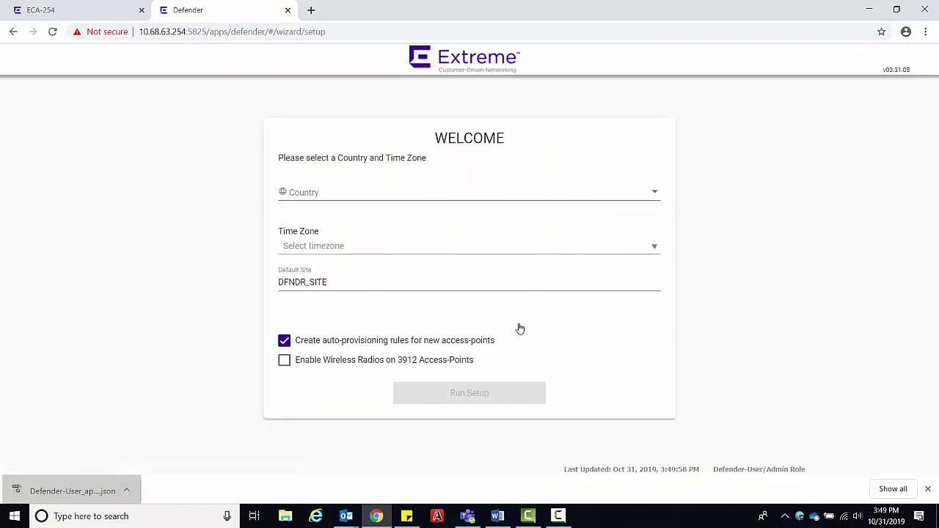